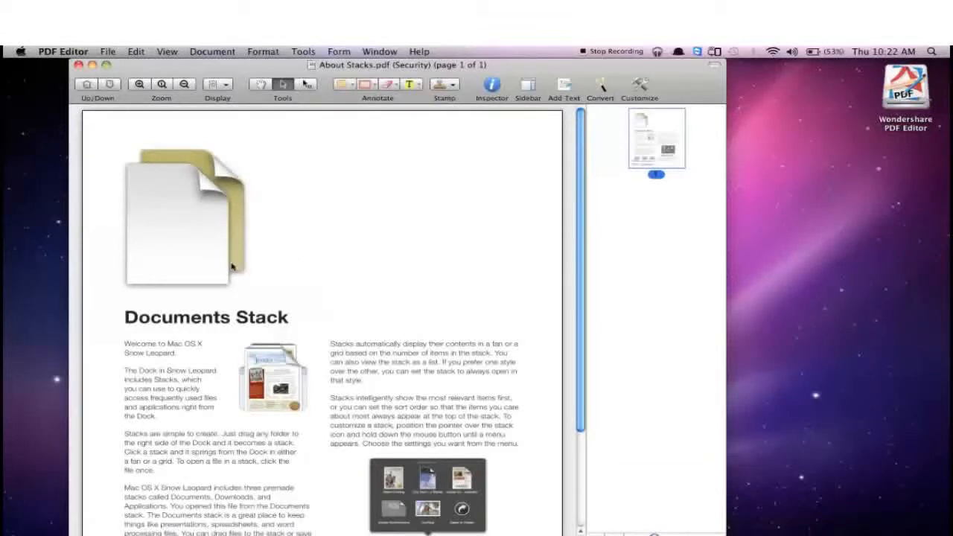
Require an open password for About Stacks.pdf, entering and confirming the password, and close the document with its changes saved.
{"action": "left_click", "coordinate": [108, 52]}
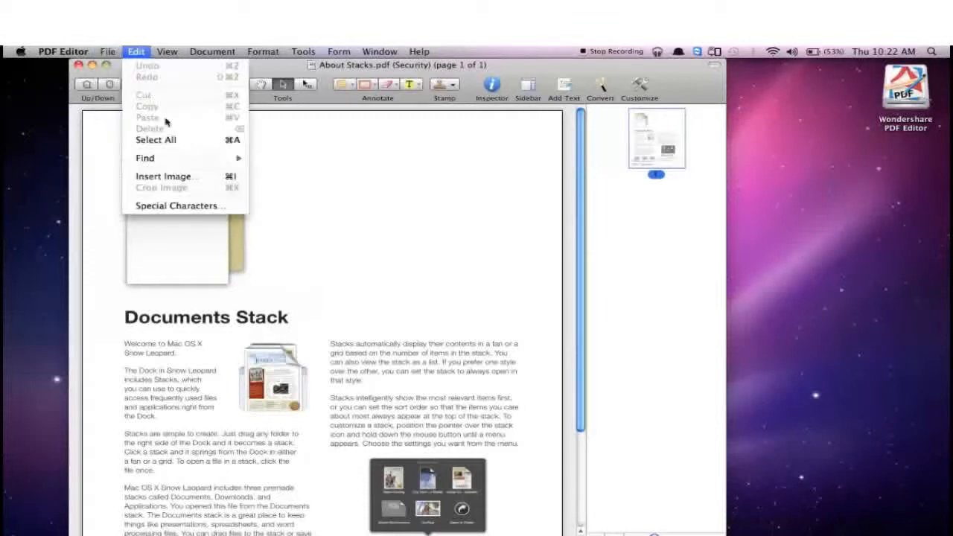
{"action": "mouse_move", "coordinate": [153, 165]}
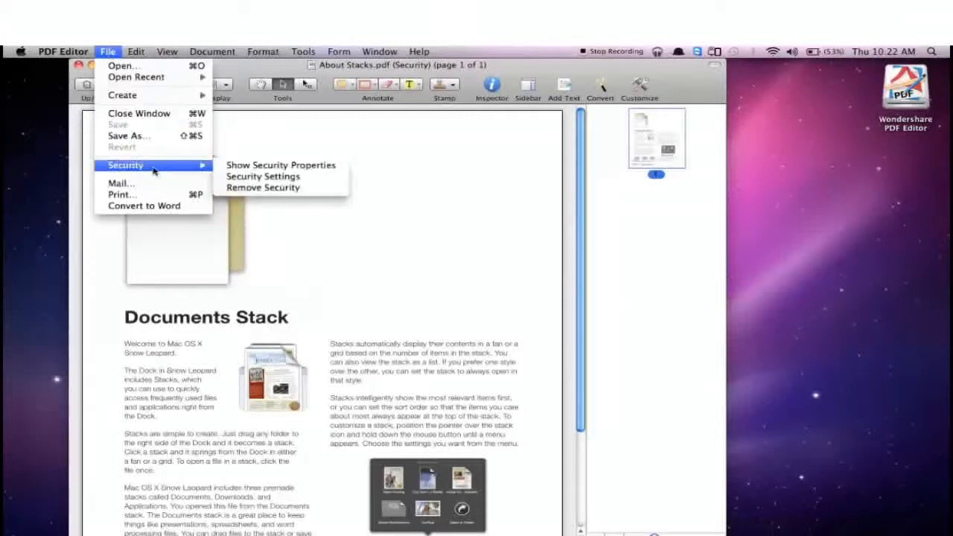
{"action": "left_click", "coordinate": [265, 176]}
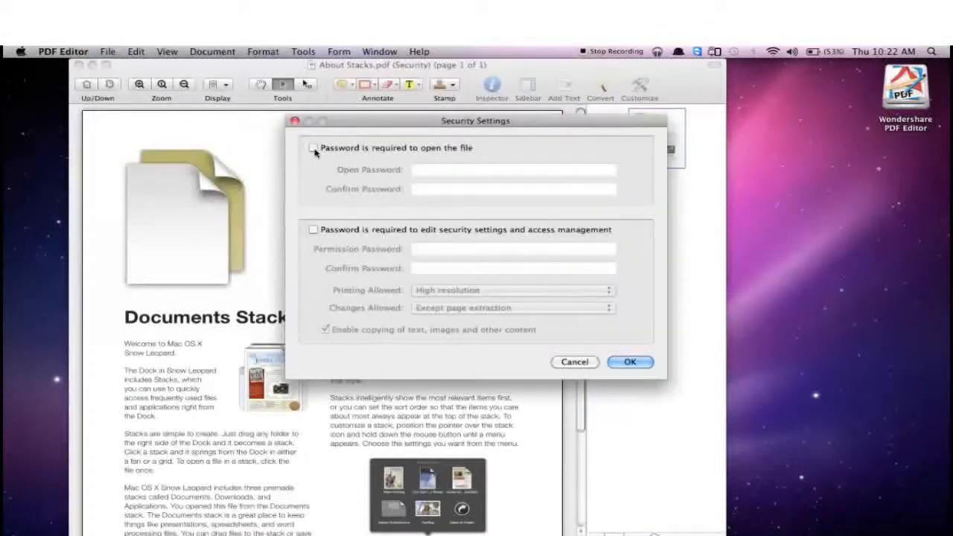
{"action": "left_click", "coordinate": [313, 149]}
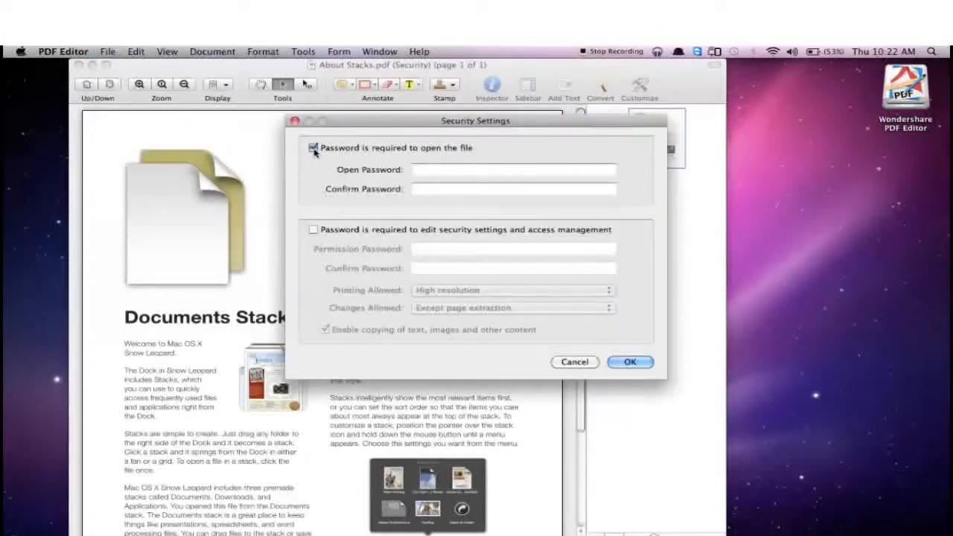
{"action": "left_click", "coordinate": [448, 169]}
{"action": "type", "text": "•"}
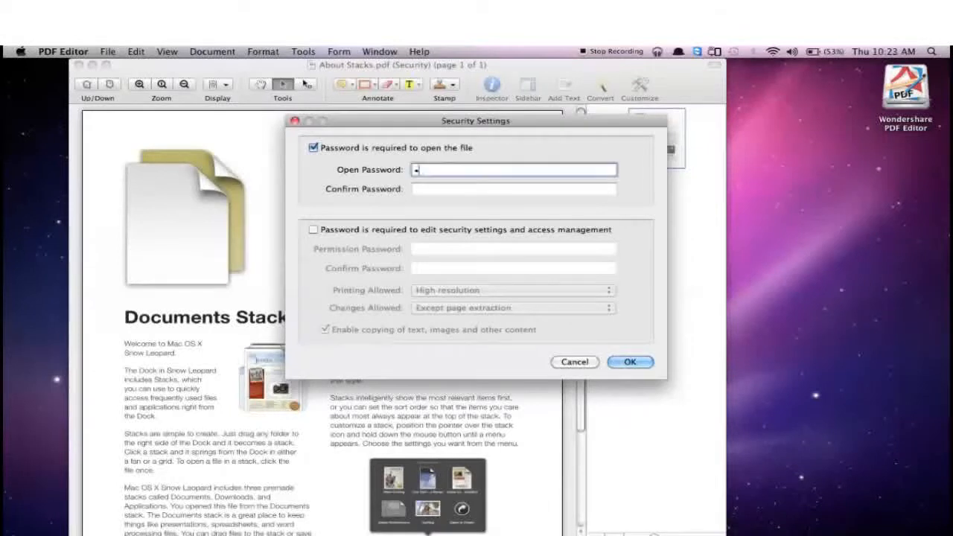
{"action": "type", "text": "•••••••"}
{"action": "key", "text": "Tab"}
{"action": "type", "text": "••••••••"}
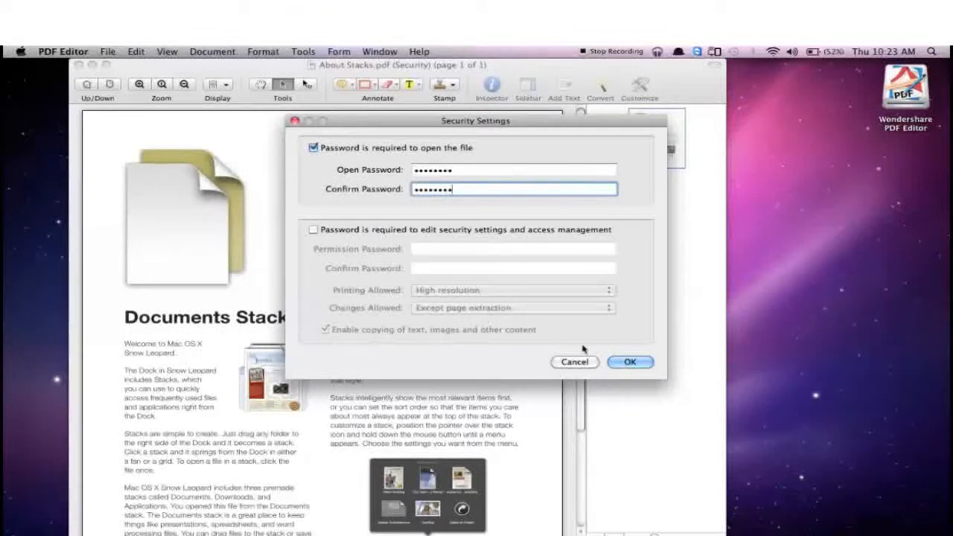
{"action": "left_click", "coordinate": [630, 363]}
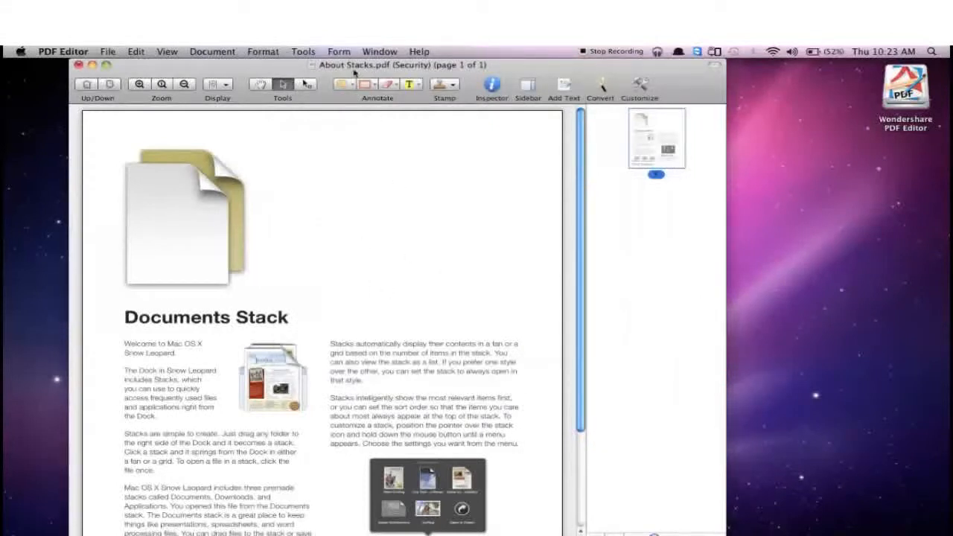
{"action": "left_click", "coordinate": [78, 65]}
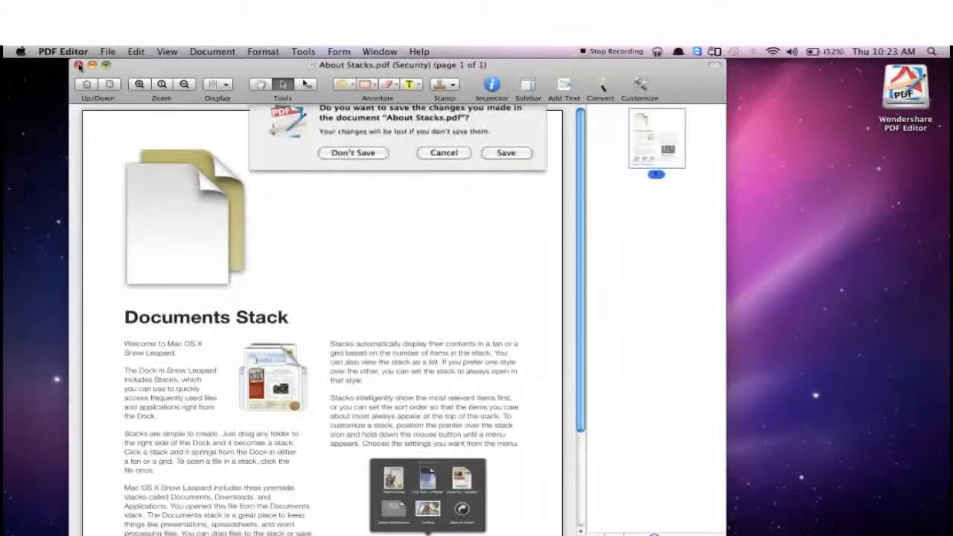
{"action": "left_click", "coordinate": [500, 164]}
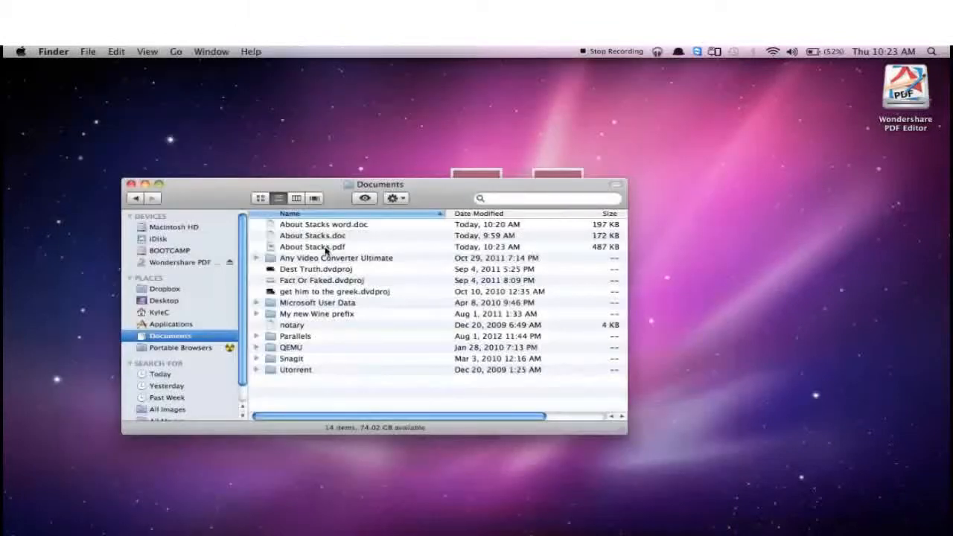
Reopen About Stacks.pdf from the Documents folder with Wondershare PDF Editor and unlock it with the document password.
{"action": "left_click", "coordinate": [325, 248]}
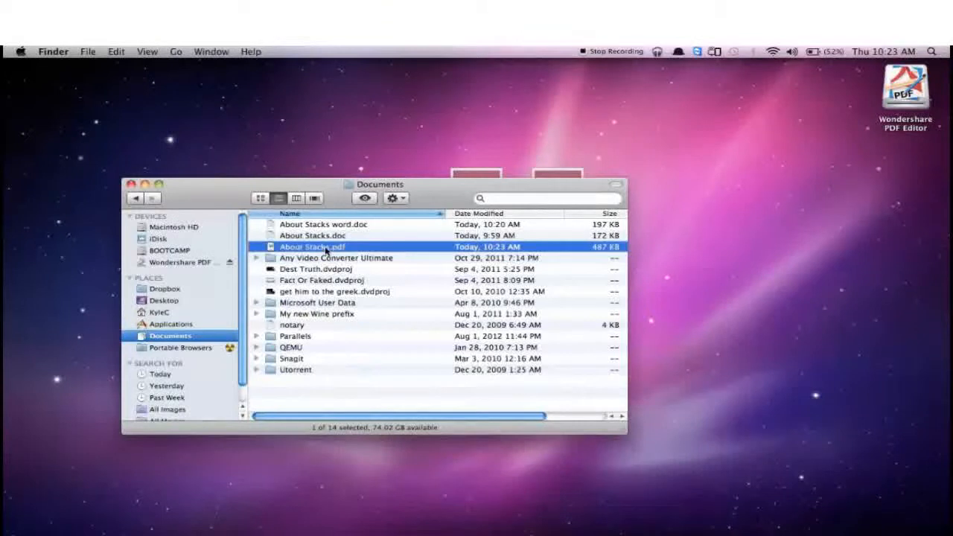
{"action": "right_click", "coordinate": [325, 251]}
{"action": "mouse_move", "coordinate": [478, 268]}
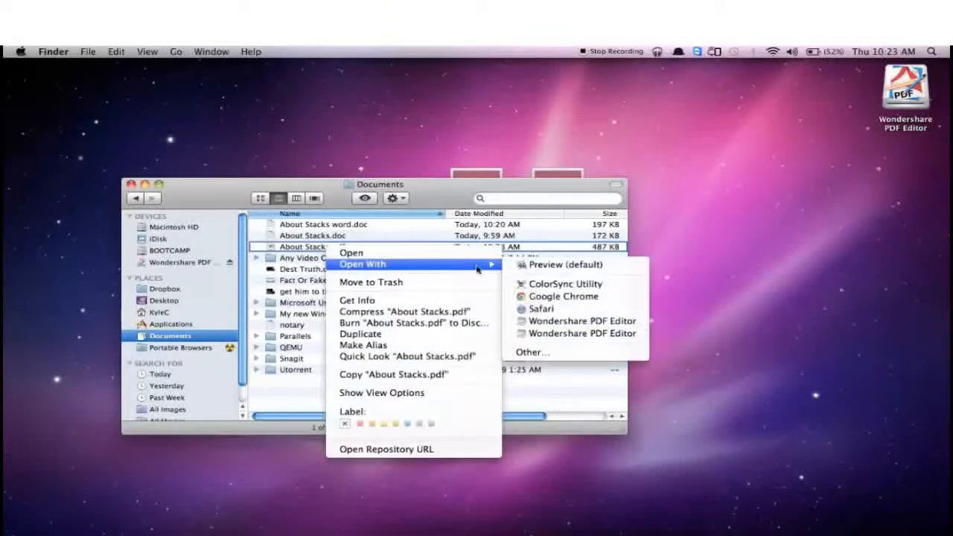
{"action": "left_click", "coordinate": [552, 325]}
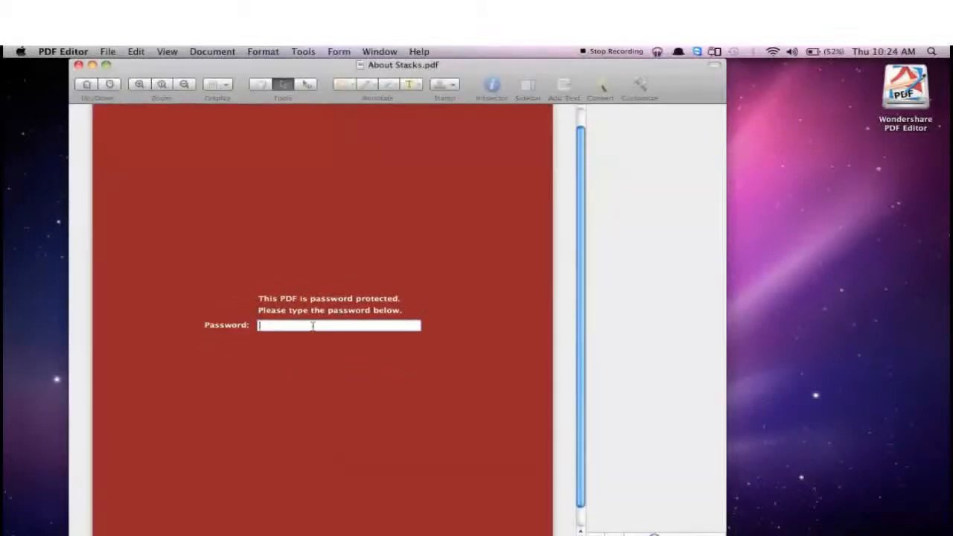
{"action": "type", "text": "•••••••"}
{"action": "key", "text": "Return"}
{"action": "scroll", "coordinate": [287, 338], "scroll_direction": "down", "scroll_amount": 3}
{"action": "scroll", "coordinate": [285, 338], "scroll_direction": "up", "scroll_amount": 3}
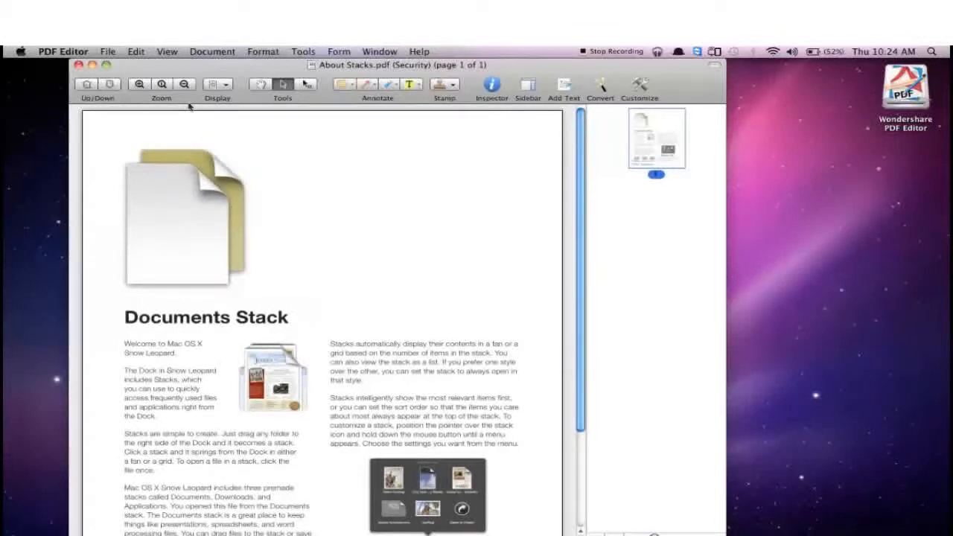
Remove the security from the About Stacks.pdf document.
{"action": "left_click", "coordinate": [108, 54]}
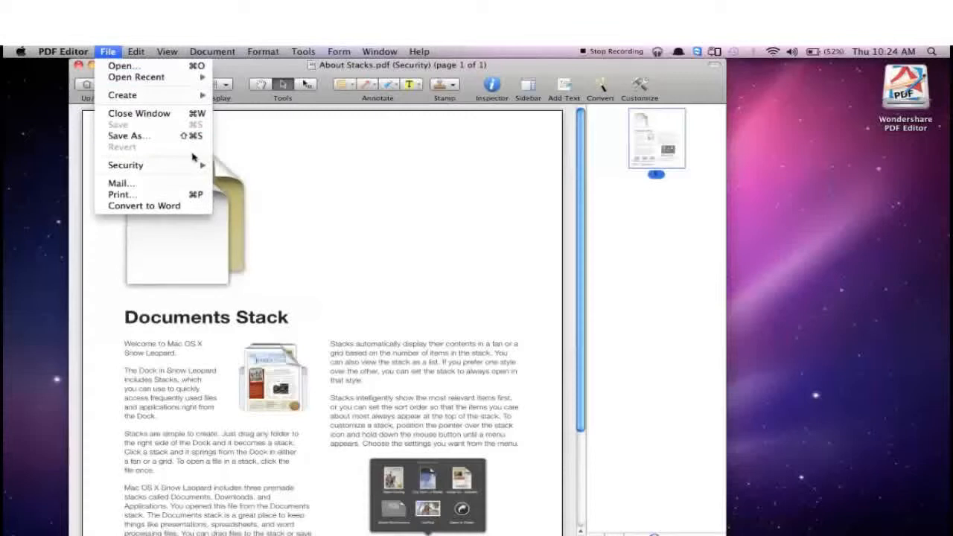
{"action": "mouse_move", "coordinate": [195, 164]}
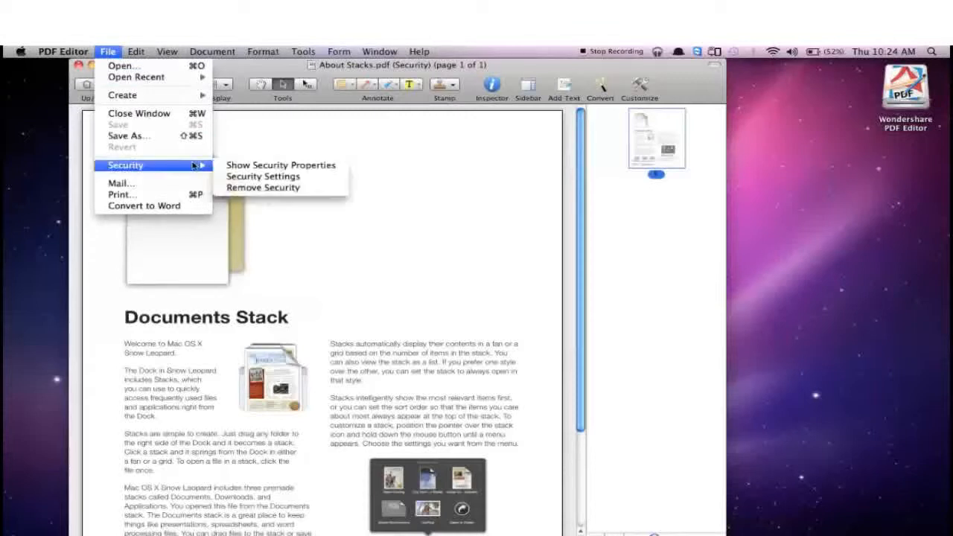
{"action": "left_click", "coordinate": [240, 189]}
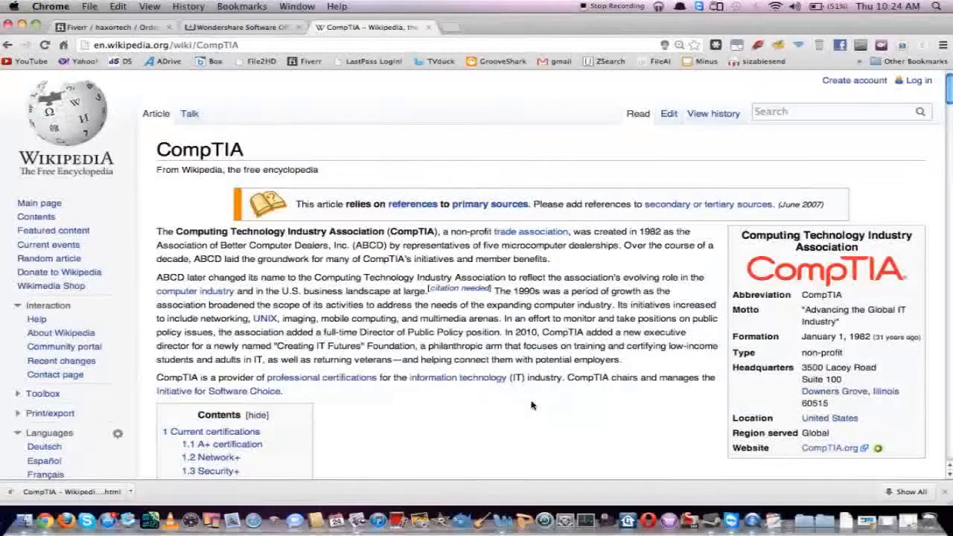
Save the CompTIA Wikipedia article open in Chrome to the Desktop in Webpage, Complete format, keeping the suggested file name.
{"action": "scroll", "coordinate": [404, 171], "scroll_direction": "down", "scroll_amount": 3}
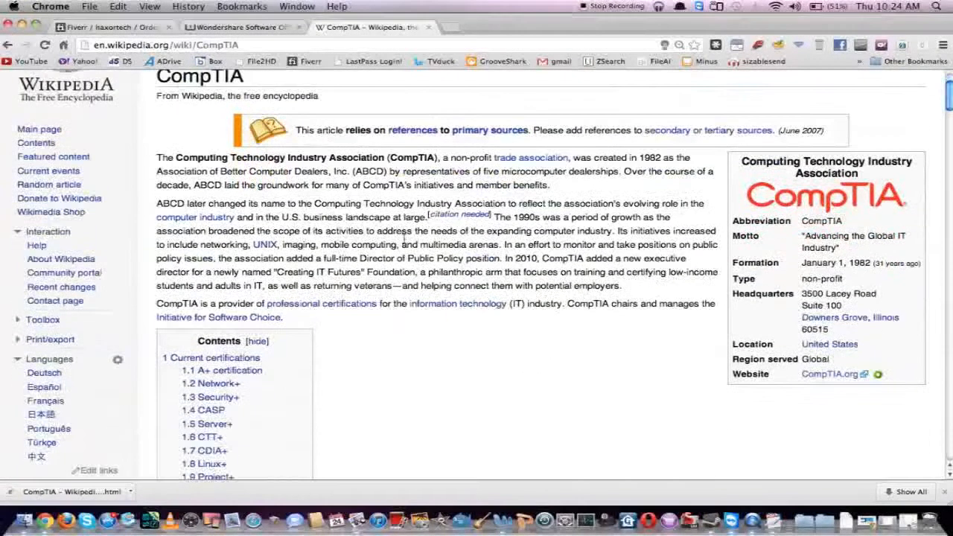
{"action": "scroll", "coordinate": [403, 234], "scroll_direction": "up", "scroll_amount": 3}
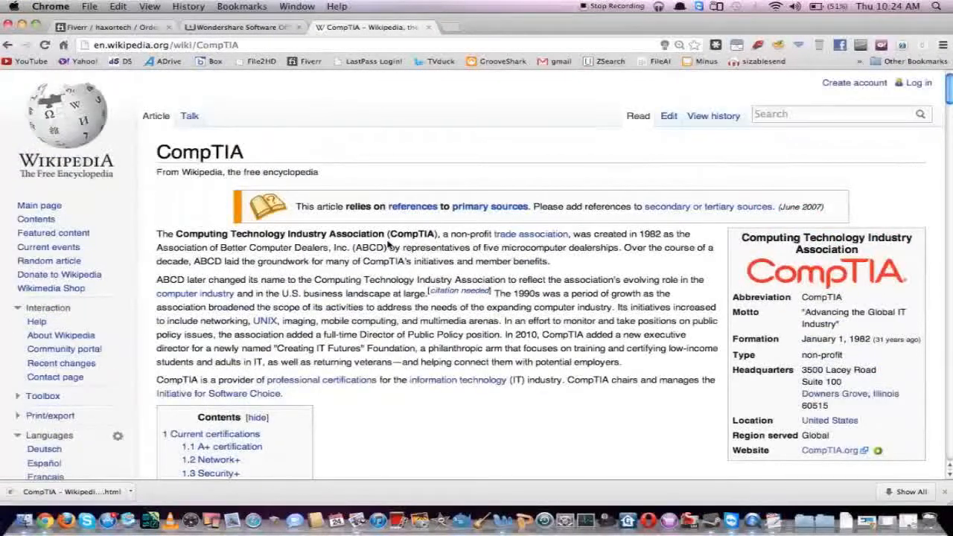
{"action": "right_click", "coordinate": [397, 157]}
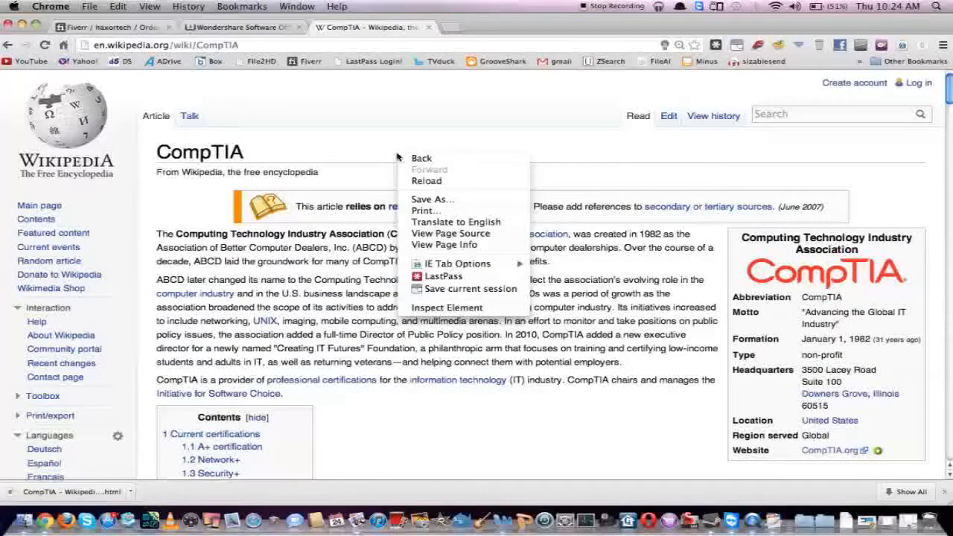
{"action": "left_click", "coordinate": [441, 199]}
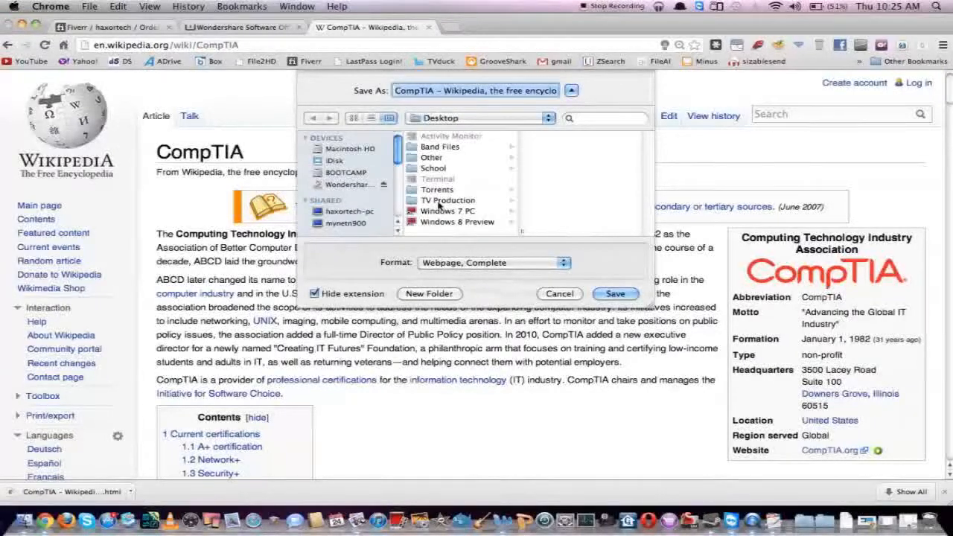
{"action": "scroll", "coordinate": [400, 174], "scroll_direction": "down", "scroll_amount": 2}
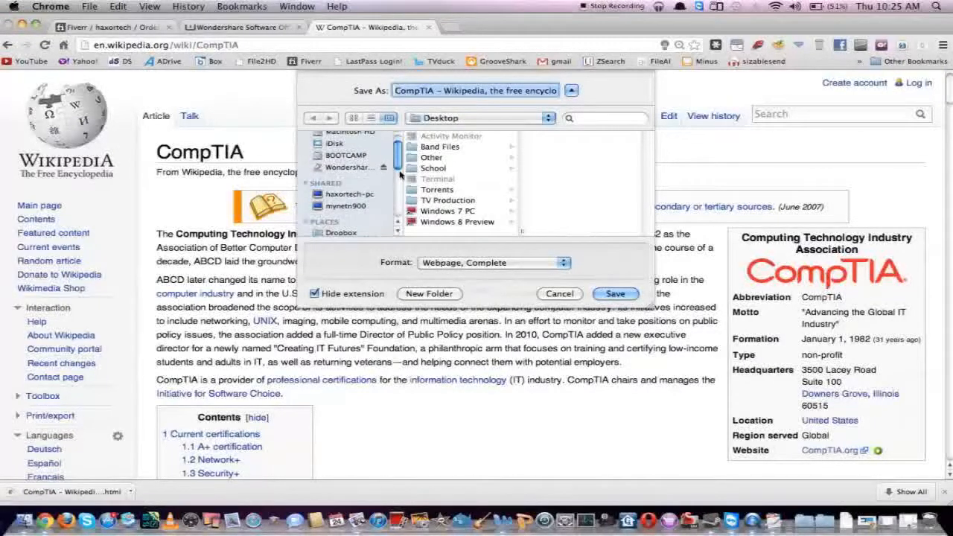
{"action": "scroll", "coordinate": [399, 175], "scroll_direction": "down", "scroll_amount": 3}
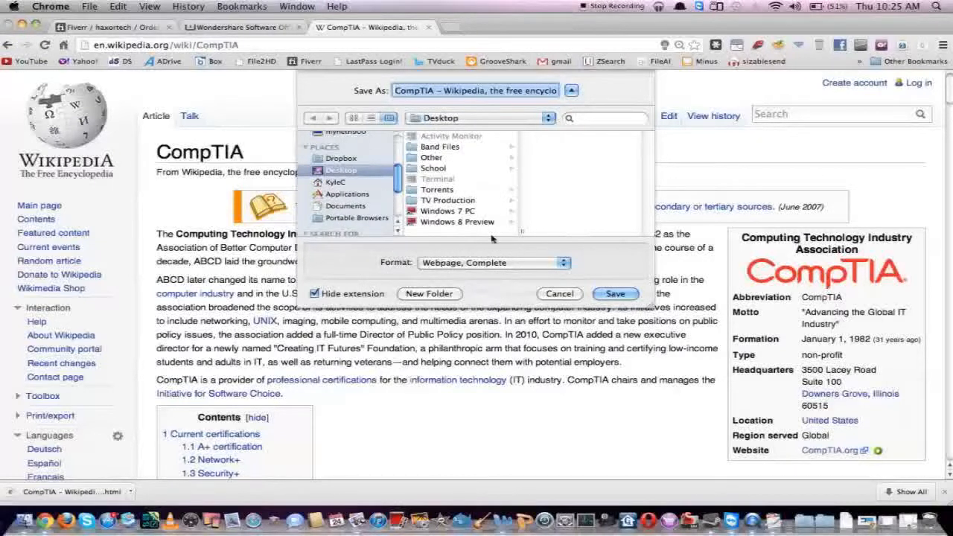
{"action": "left_click", "coordinate": [618, 294]}
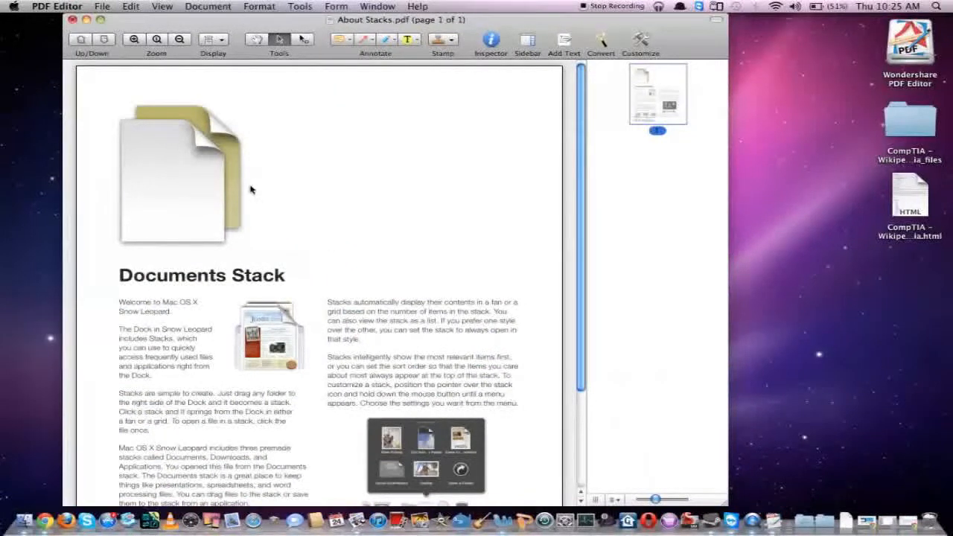
In PDF Editor, create a PDF from the CompTIA Wikipedia HTML file on the Desktop and look through its pages.
{"action": "left_click", "coordinate": [102, 6]}
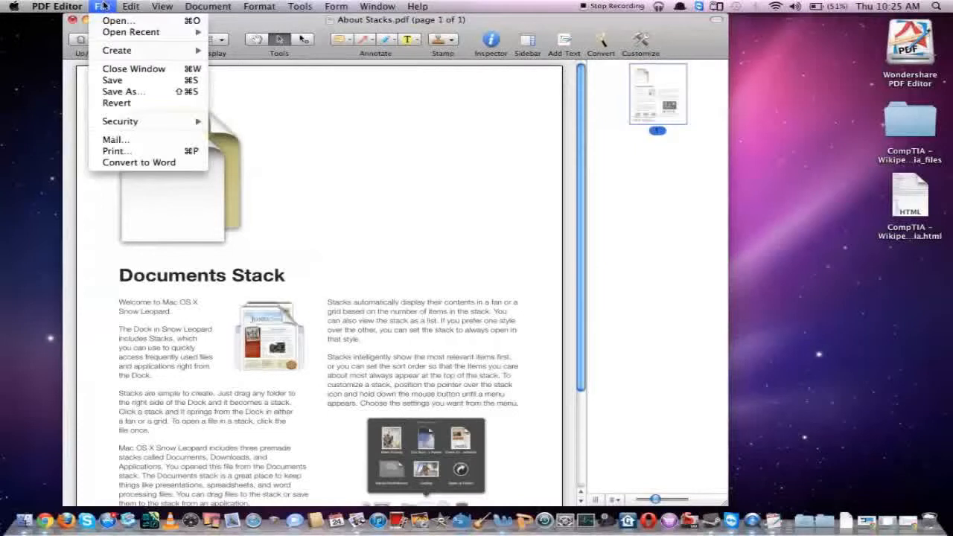
{"action": "mouse_move", "coordinate": [149, 51]}
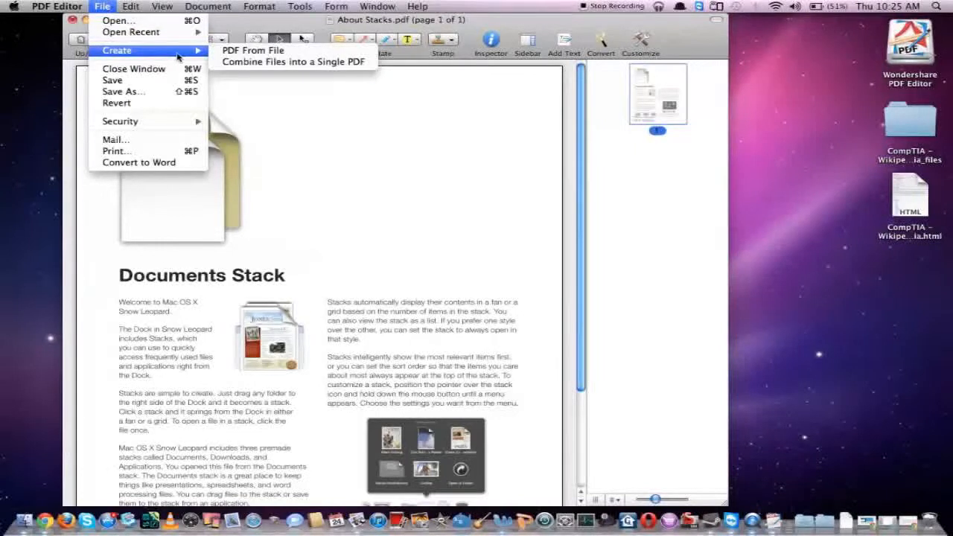
{"action": "left_click", "coordinate": [243, 52]}
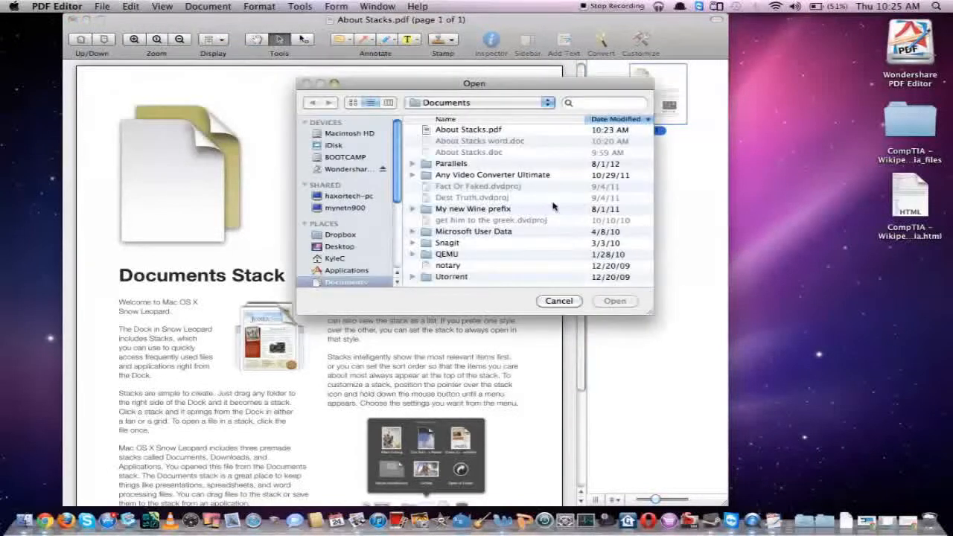
{"action": "left_click", "coordinate": [328, 245]}
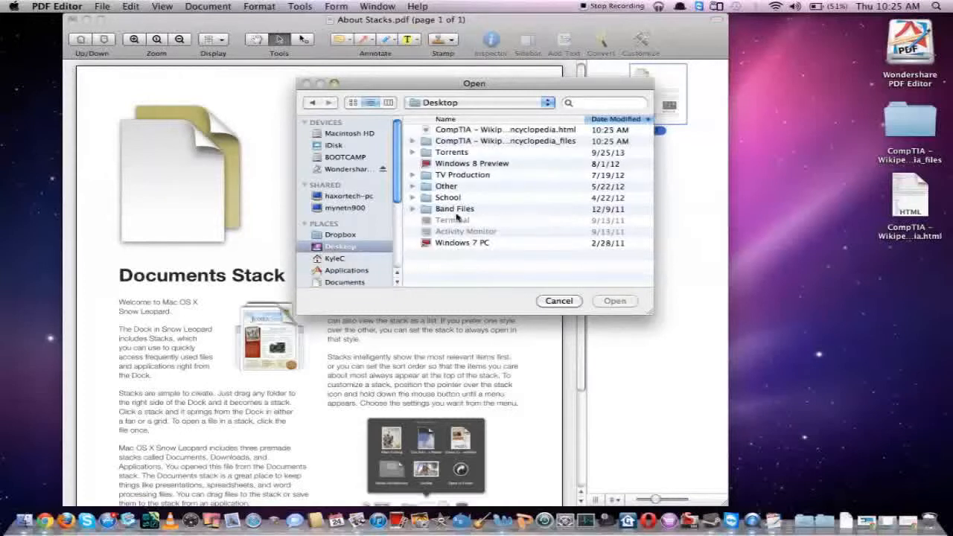
{"action": "left_click", "coordinate": [470, 130]}
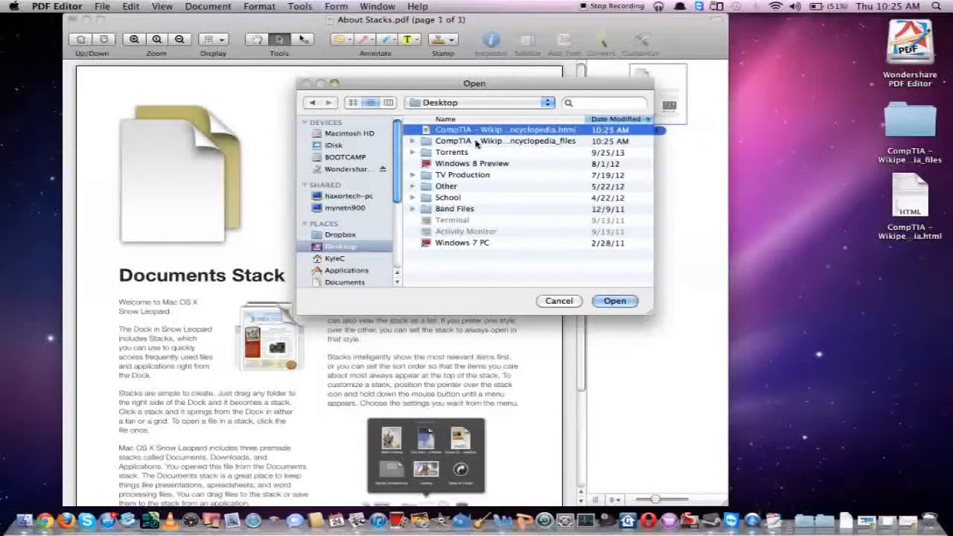
{"action": "left_click", "coordinate": [613, 300]}
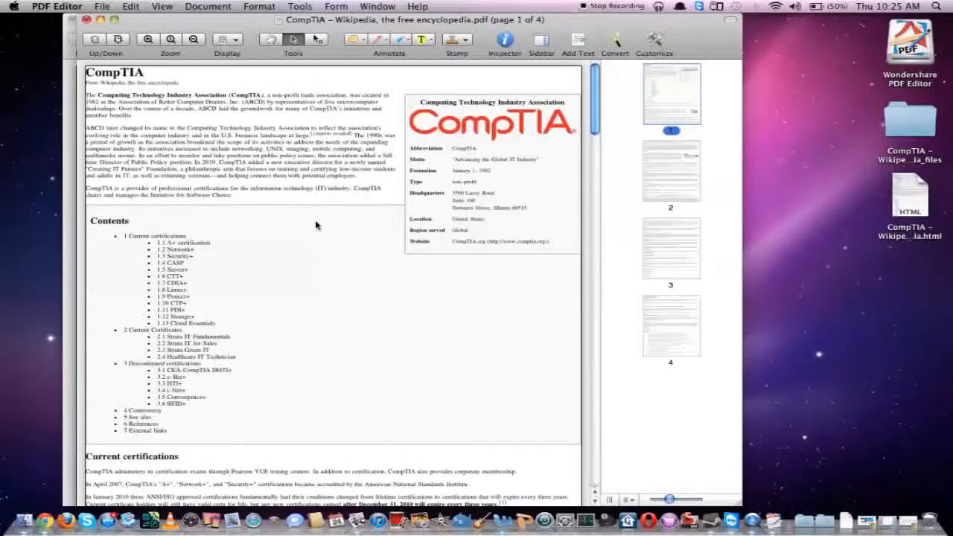
{"action": "scroll", "coordinate": [242, 153], "scroll_direction": "down", "scroll_amount": 1}
{"action": "scroll", "coordinate": [241, 154], "scroll_direction": "down", "scroll_amount": 15}
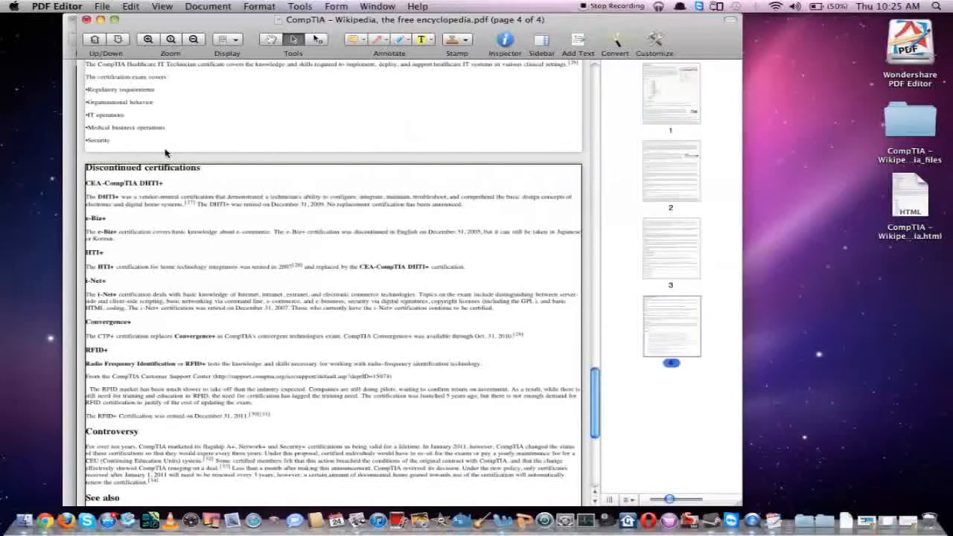
{"action": "scroll", "coordinate": [166, 153], "scroll_direction": "up", "scroll_amount": 15}
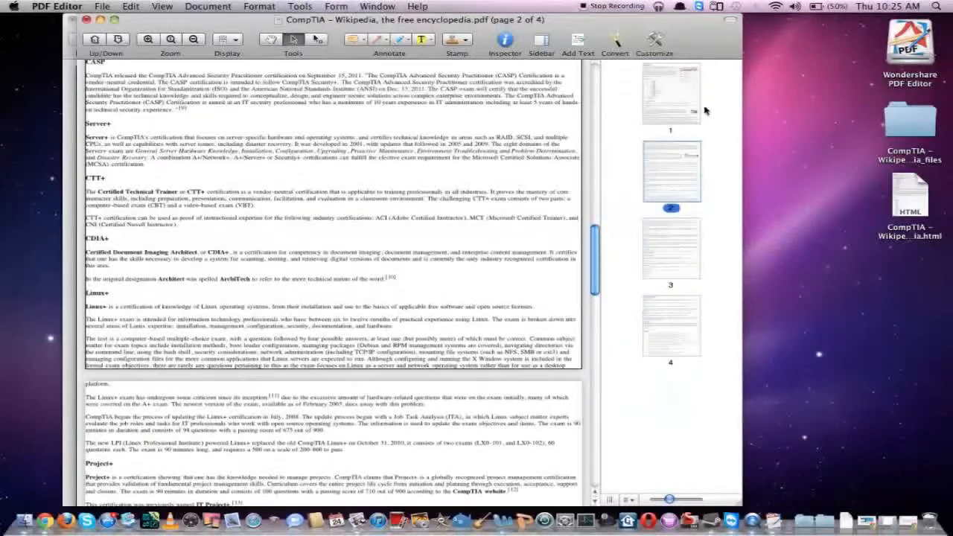
{"action": "scroll", "coordinate": [396, 255], "scroll_direction": "up", "scroll_amount": 5}
{"action": "scroll", "coordinate": [397, 254], "scroll_direction": "up", "scroll_amount": 20}
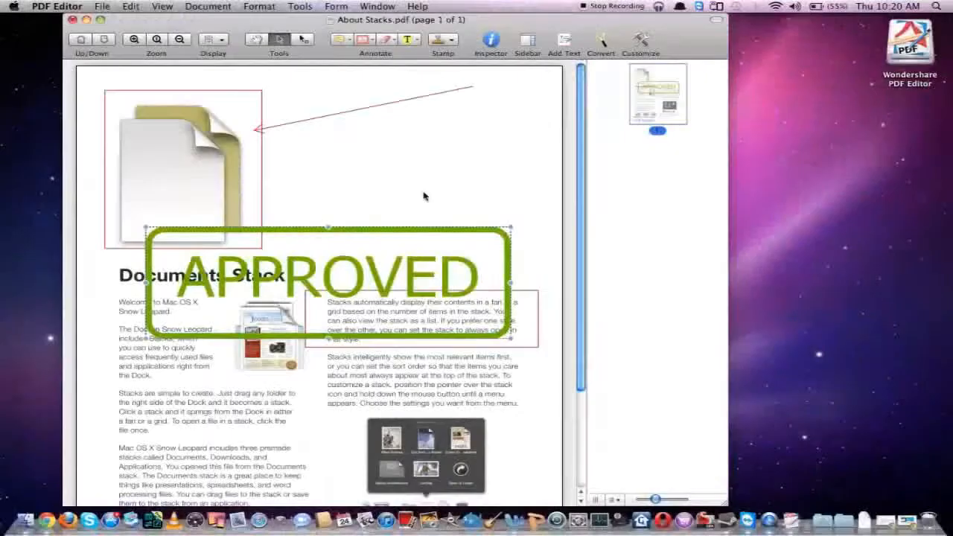
Convert all pages of About Stacks.pdf to a Microsoft Office Word 2004 (.doc) file named "About Stacks word", without saving the pending changes.
{"action": "left_click", "coordinate": [603, 43]}
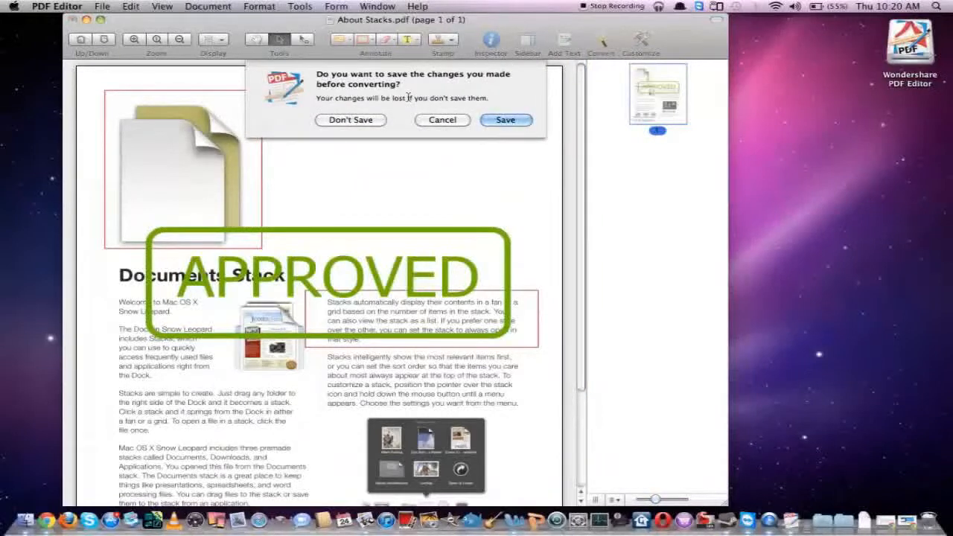
{"action": "left_click", "coordinate": [375, 124]}
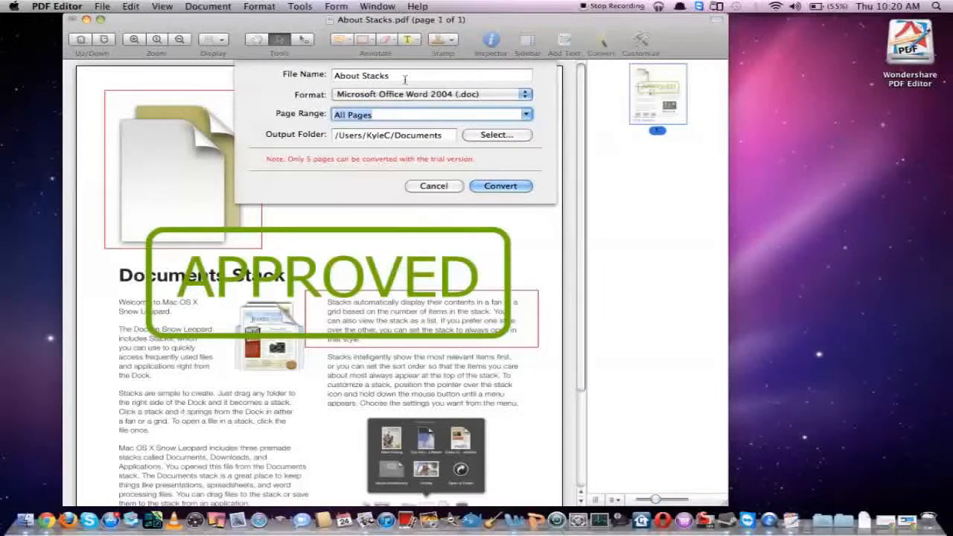
{"action": "left_click", "coordinate": [404, 79]}
{"action": "type", "text": "word"}
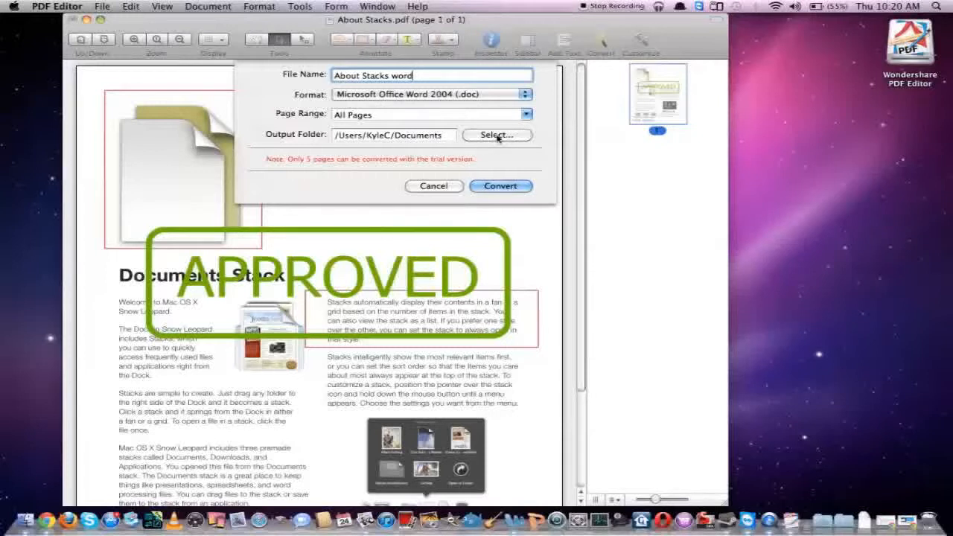
{"action": "left_click", "coordinate": [516, 188]}
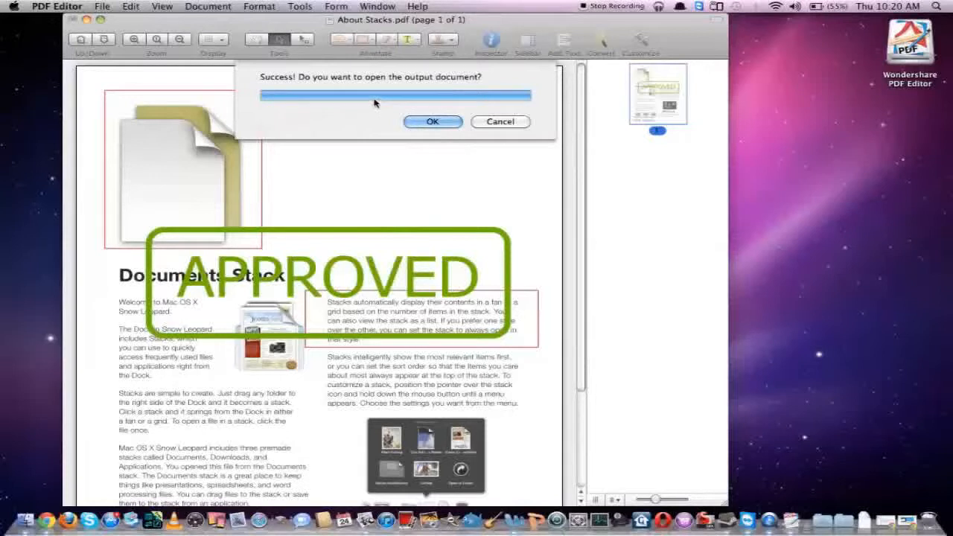
Open the converted About Stacks word.doc in Word and look through its text and layout.
{"action": "left_click", "coordinate": [440, 124]}
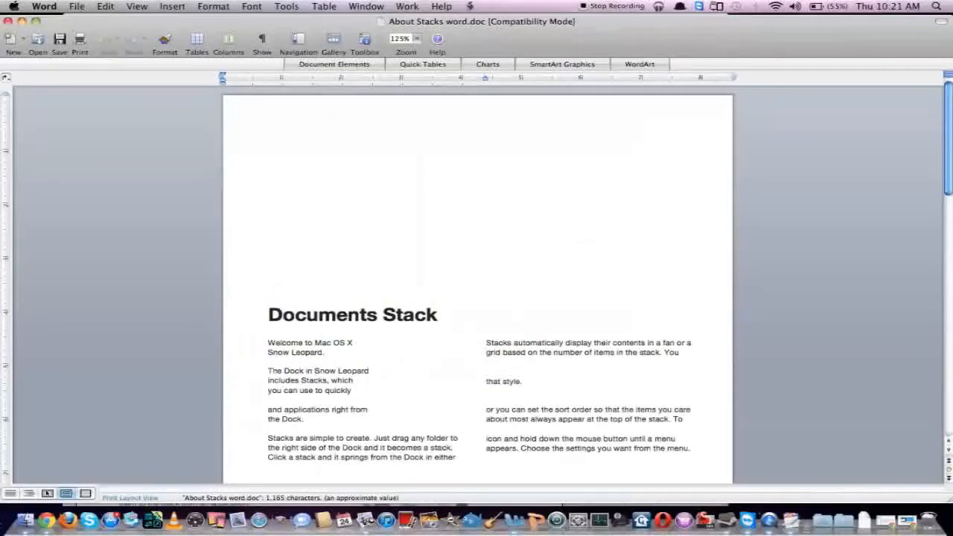
{"action": "scroll", "coordinate": [442, 251], "scroll_direction": "down", "scroll_amount": 4}
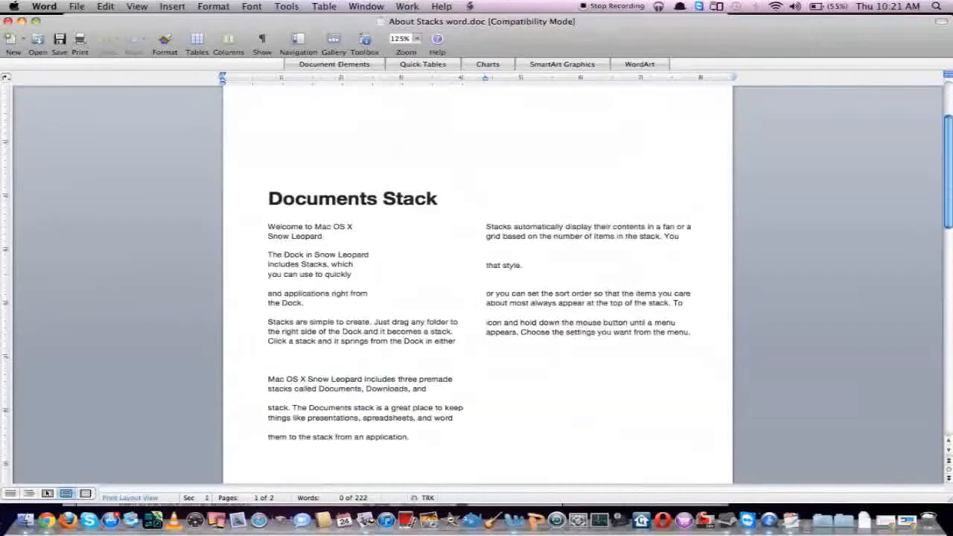
{"action": "scroll", "coordinate": [476, 282], "scroll_direction": "up", "scroll_amount": 3}
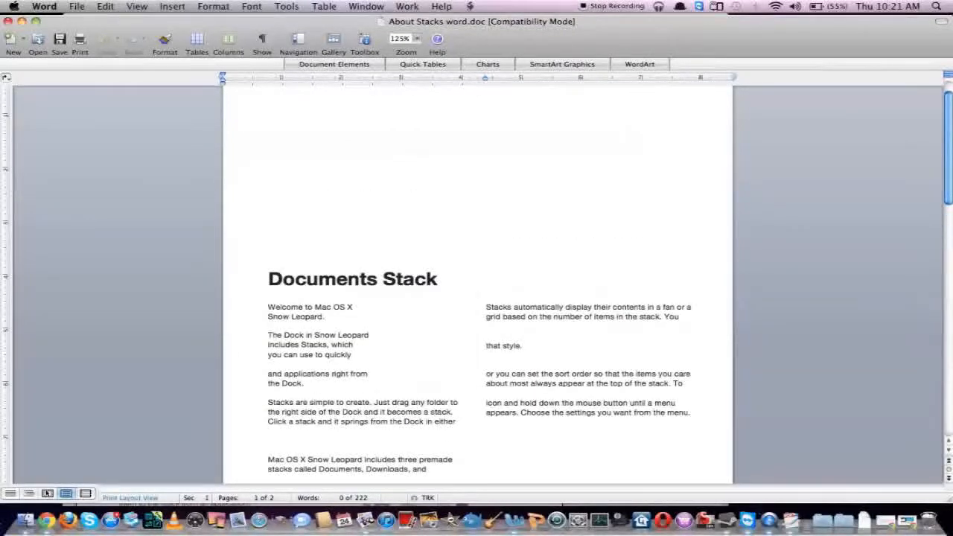
{"action": "scroll", "coordinate": [435, 197], "scroll_direction": "down", "scroll_amount": 10}
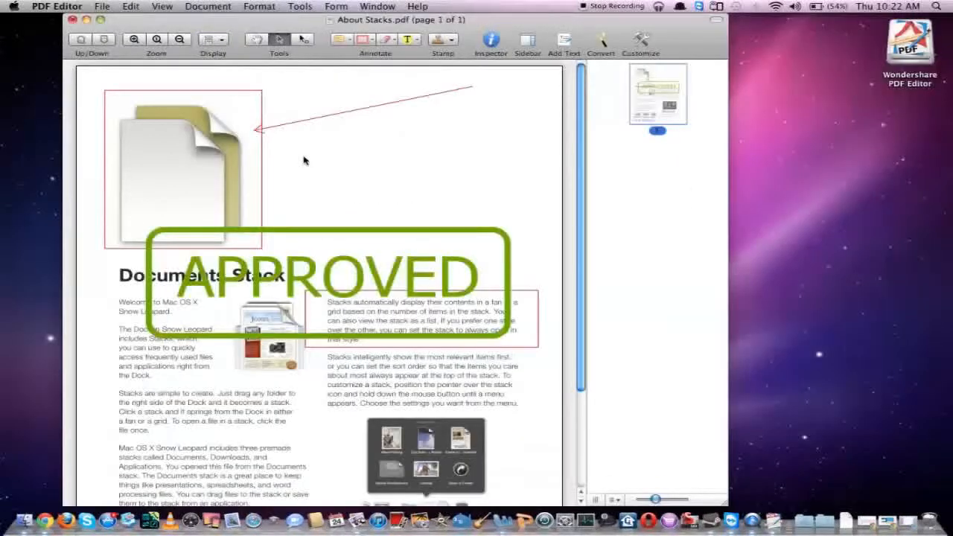
Back in PDF Editor, revert About Stacks.pdf to its most recently saved version.
{"action": "left_click", "coordinate": [102, 8]}
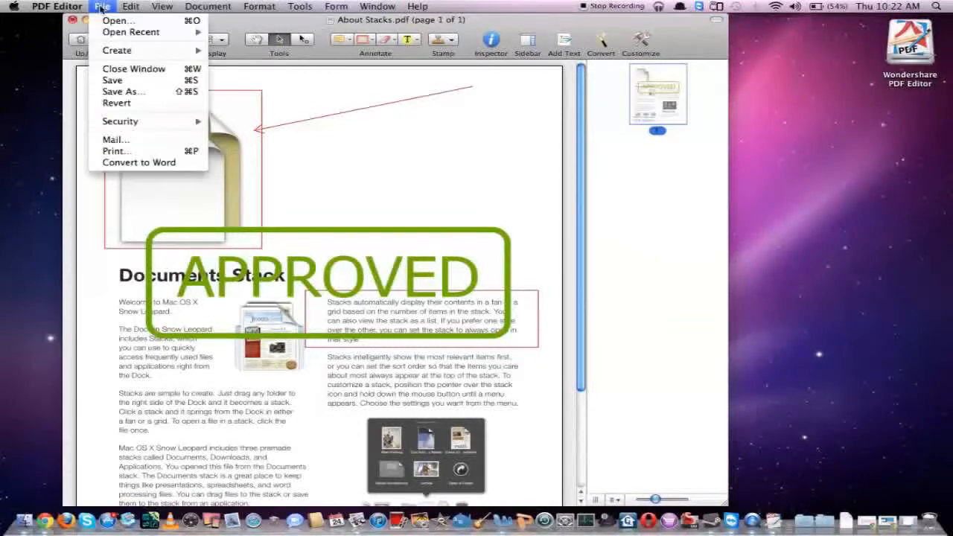
{"action": "left_click", "coordinate": [125, 109]}
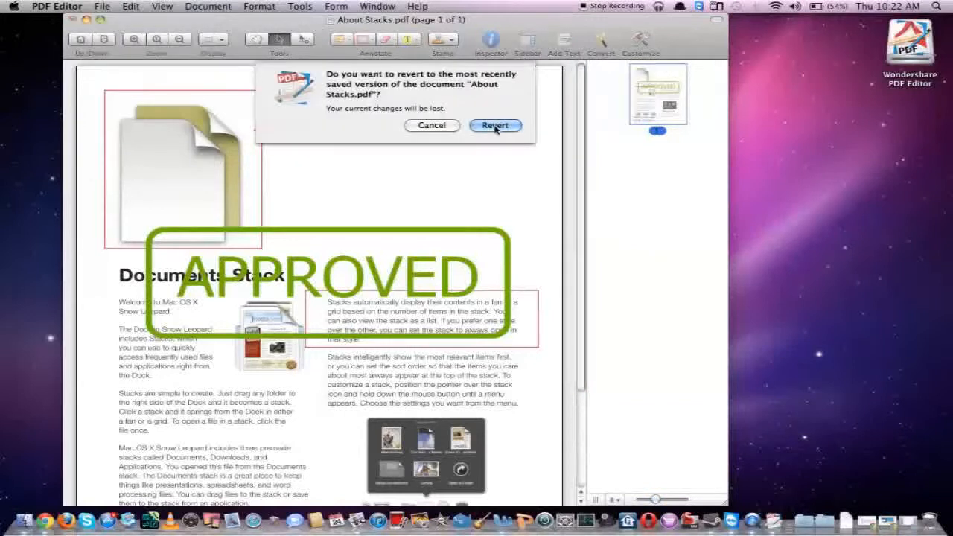
{"action": "left_click", "coordinate": [495, 125]}
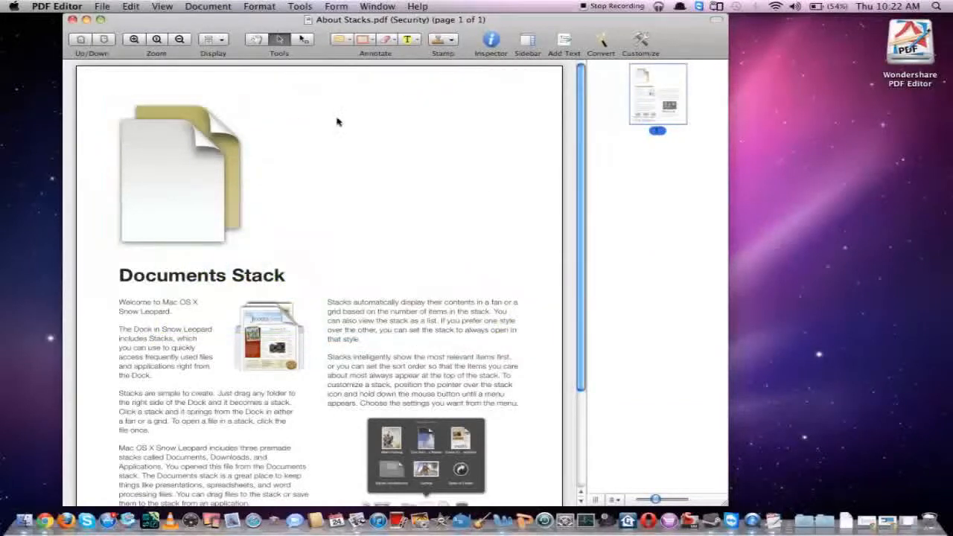